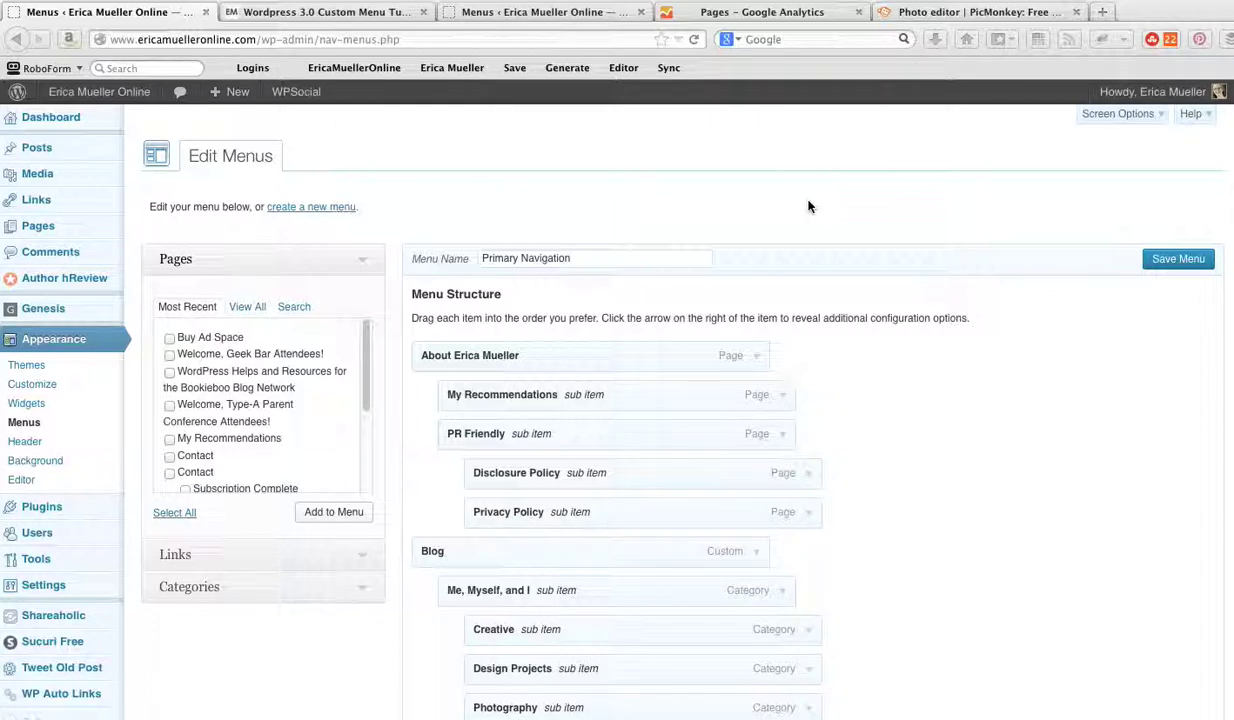
Step: Focus the browser and scroll through the menu editor page
click(993, 480)
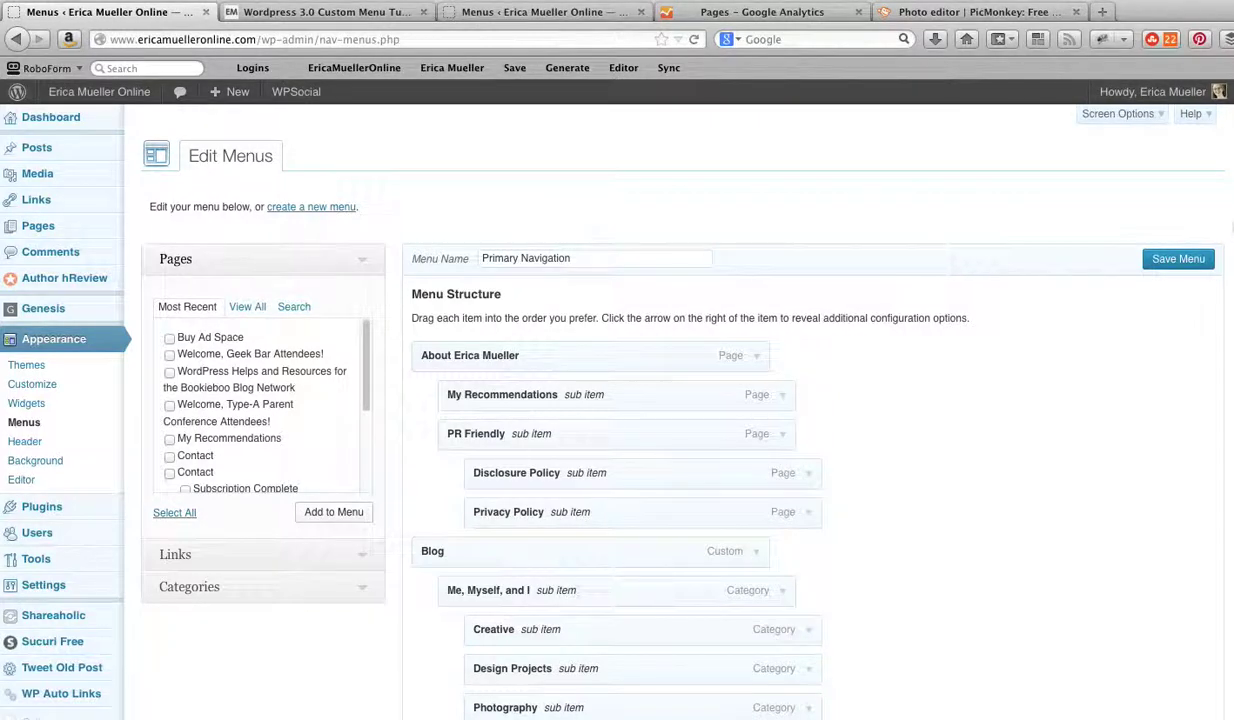
key(super+a)
click(923, 487)
scroll(923, 487, down, 5)
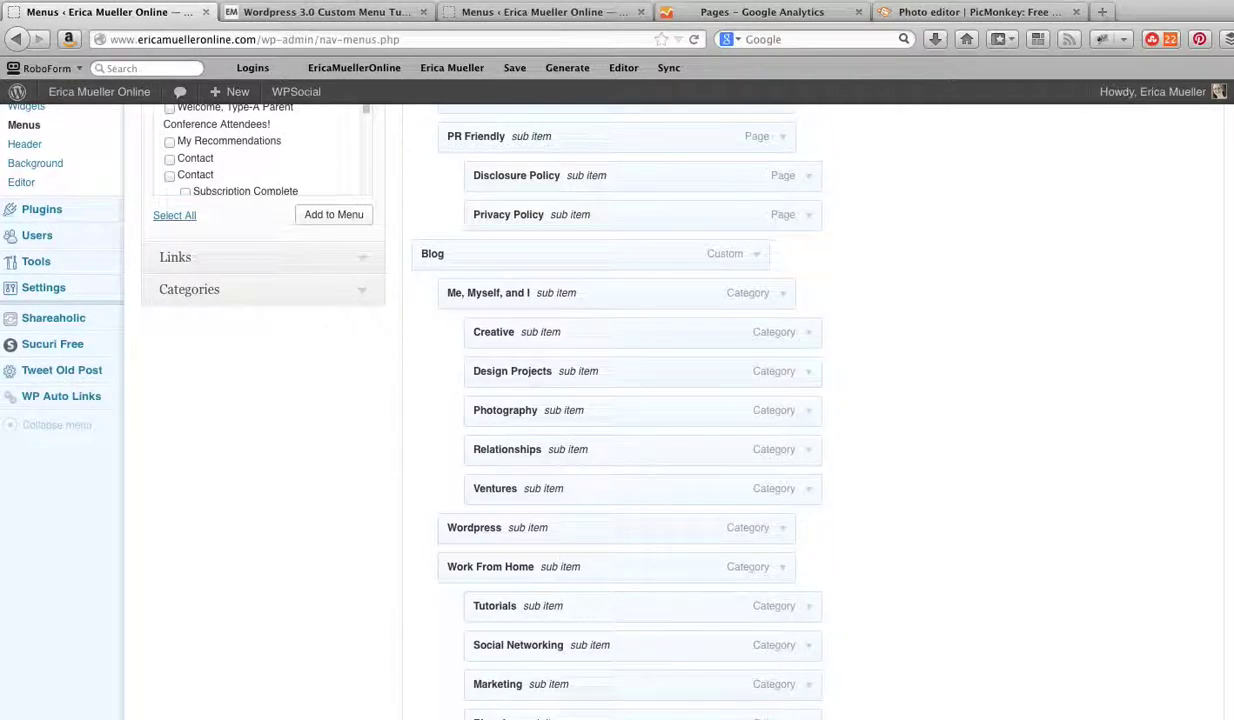
scroll(530, 320, up, 3)
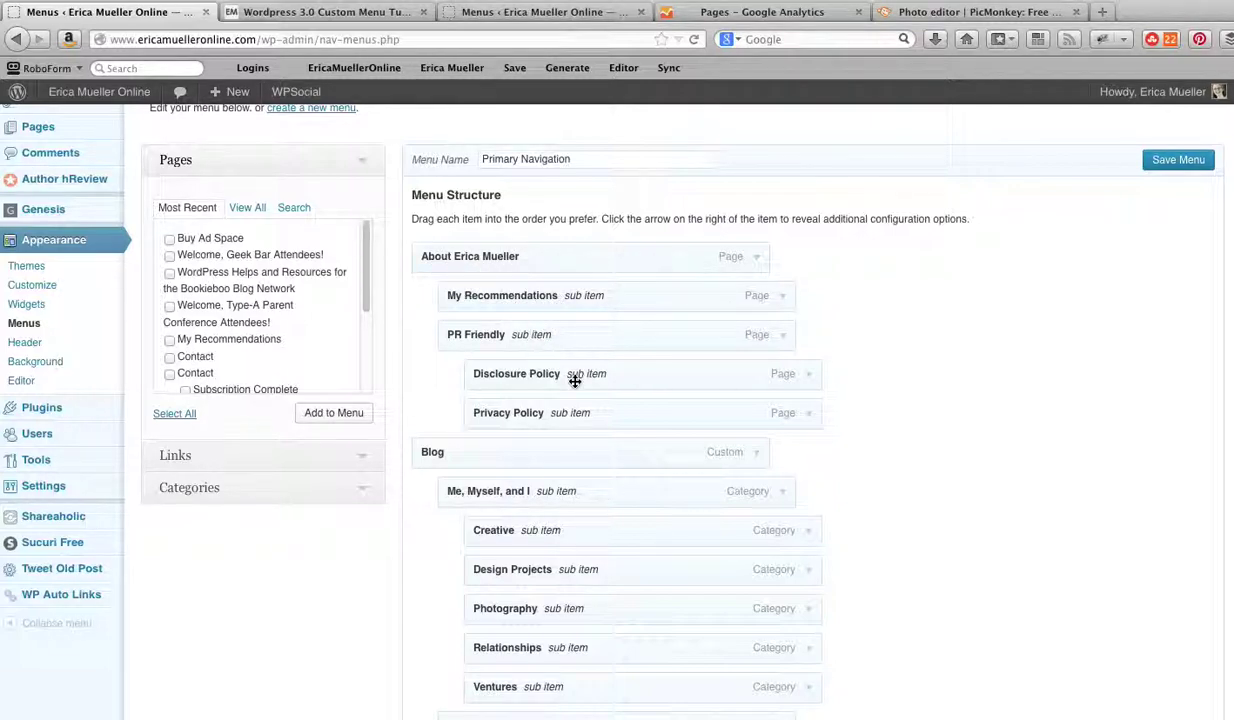
Step: Check the custom menu tutorial post, then return to the menu editor
click(378, 14)
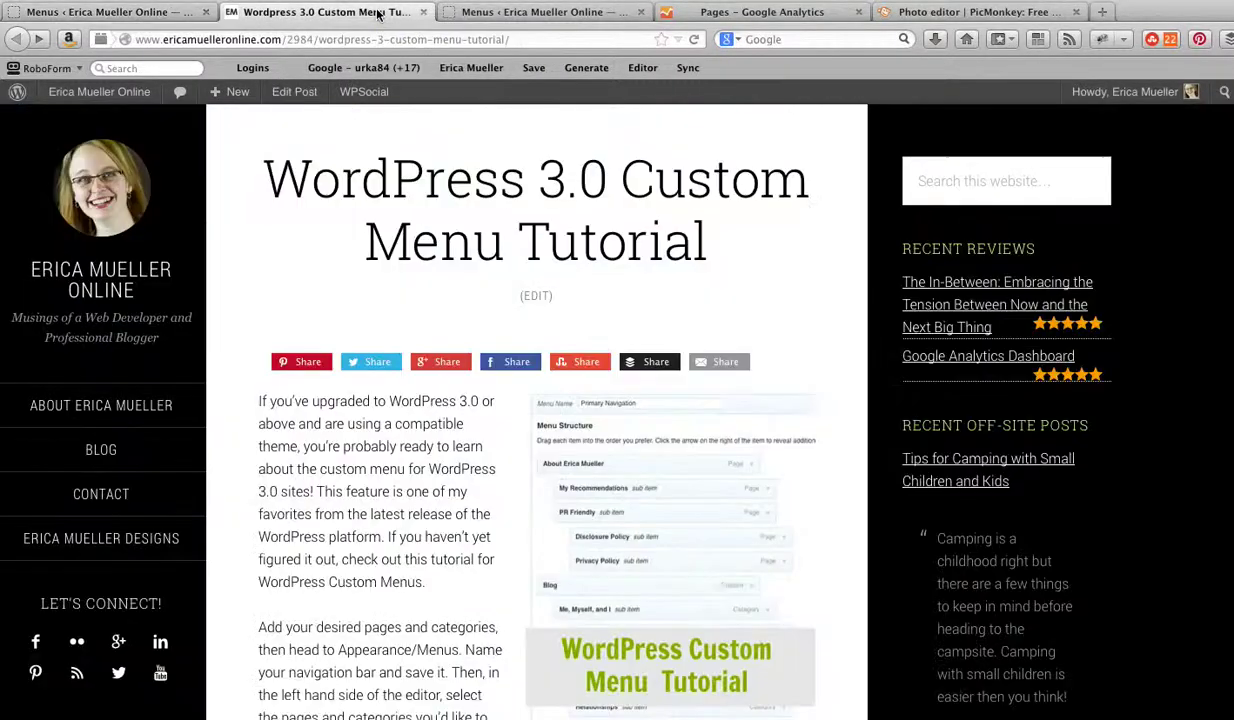
mouse_move(110, 408)
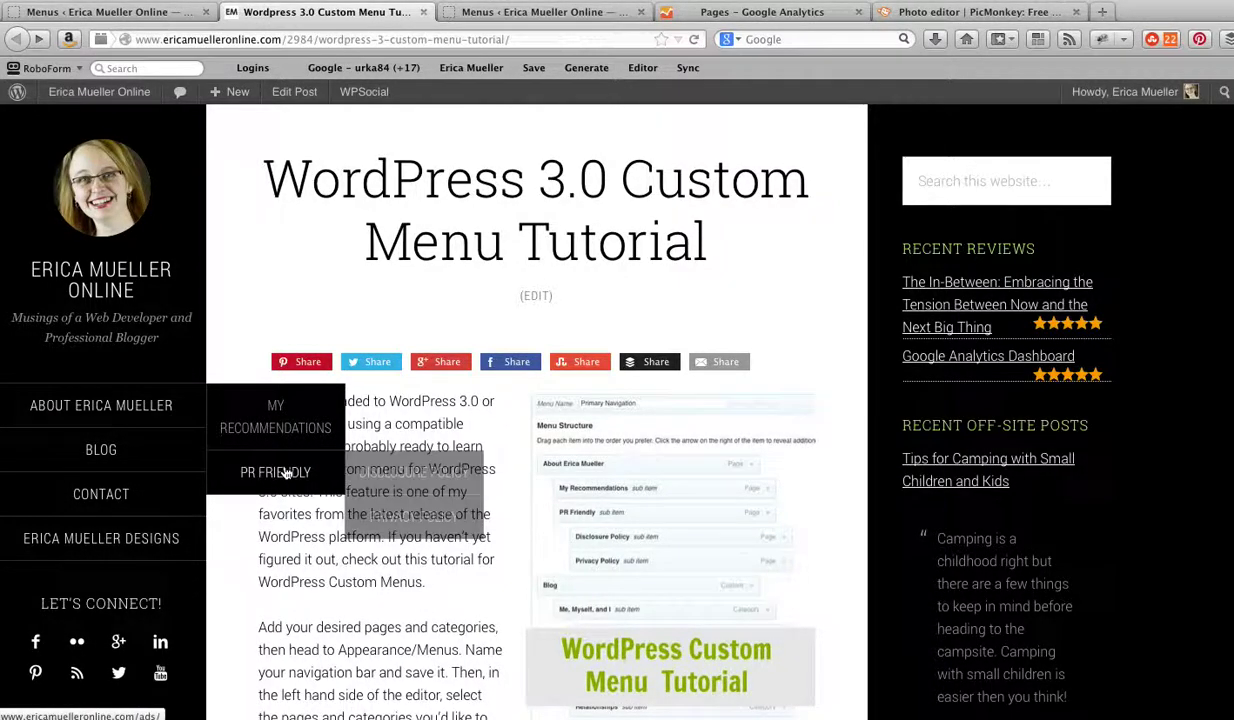
mouse_move(268, 473)
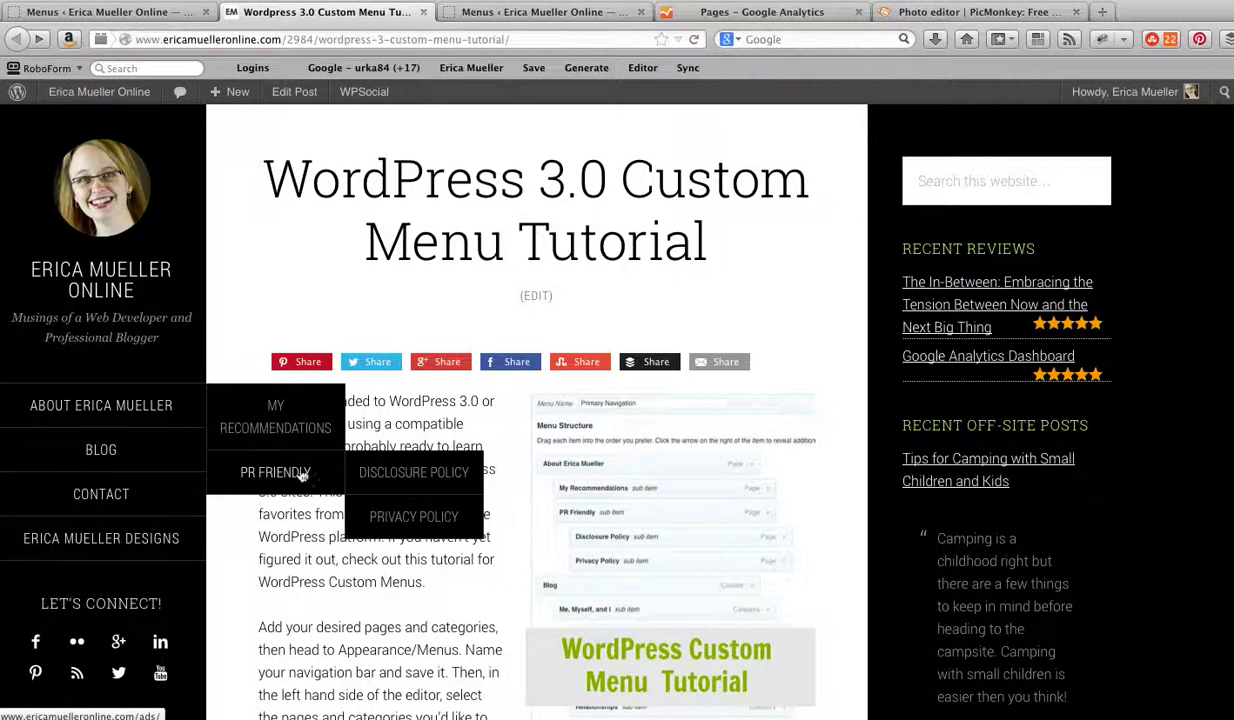
click(168, 15)
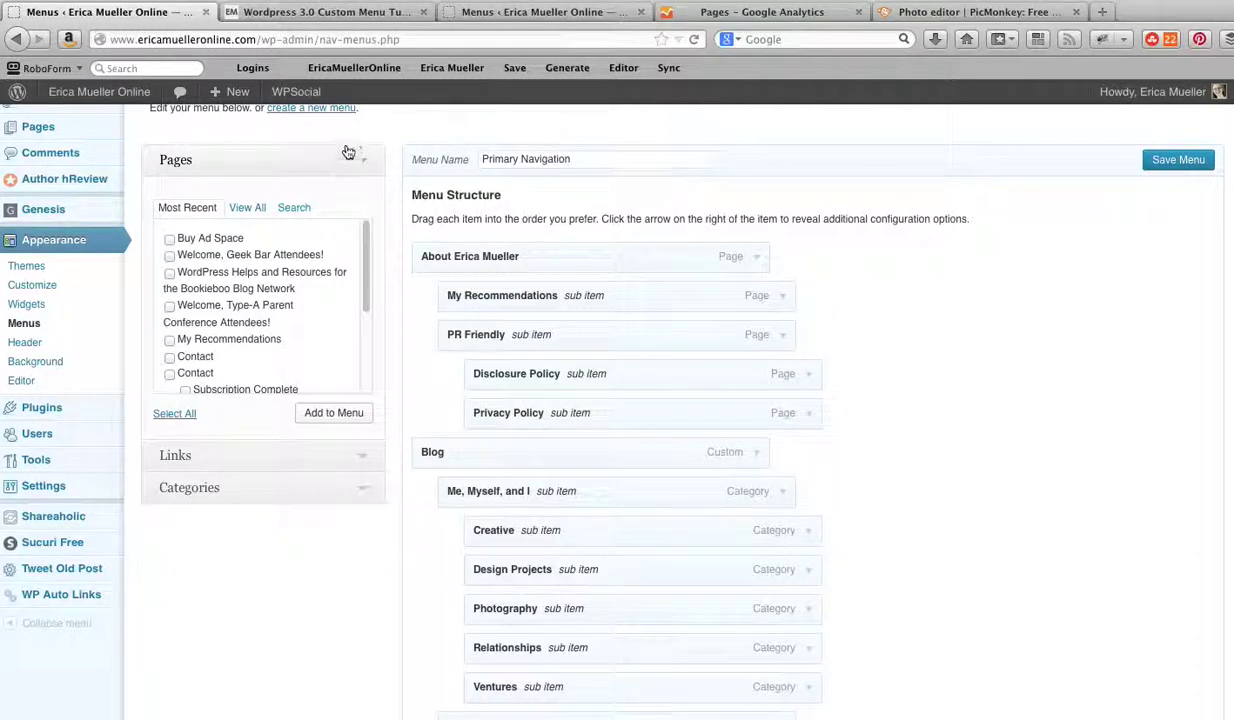
Step: Create a new menu named 'Test Menu'
scroll(338, 117, up, 2)
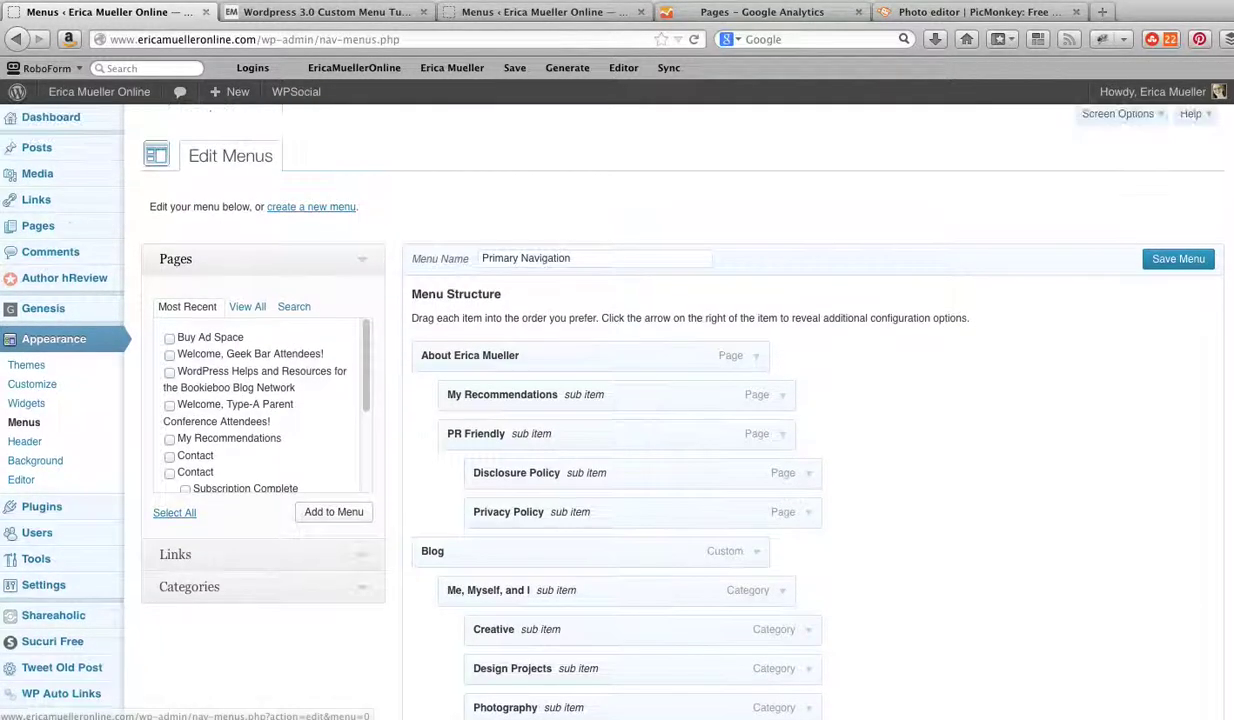
click(323, 208)
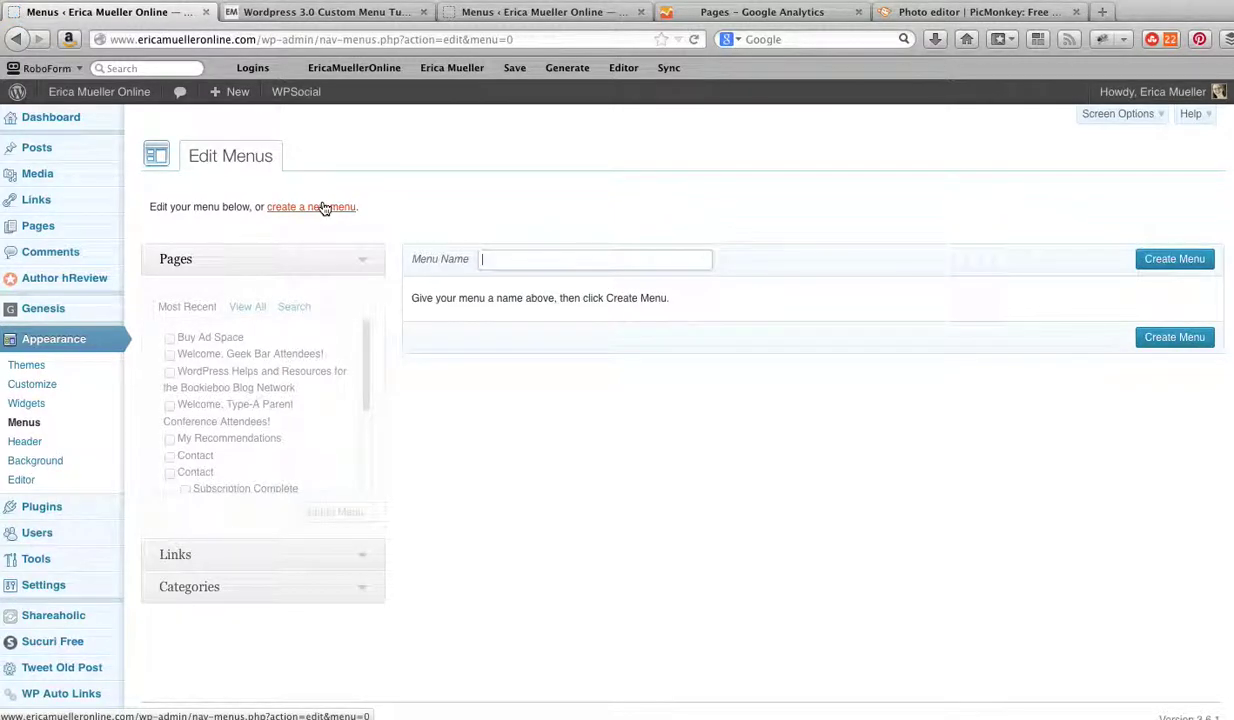
text(Test Menu)
click(1160, 268)
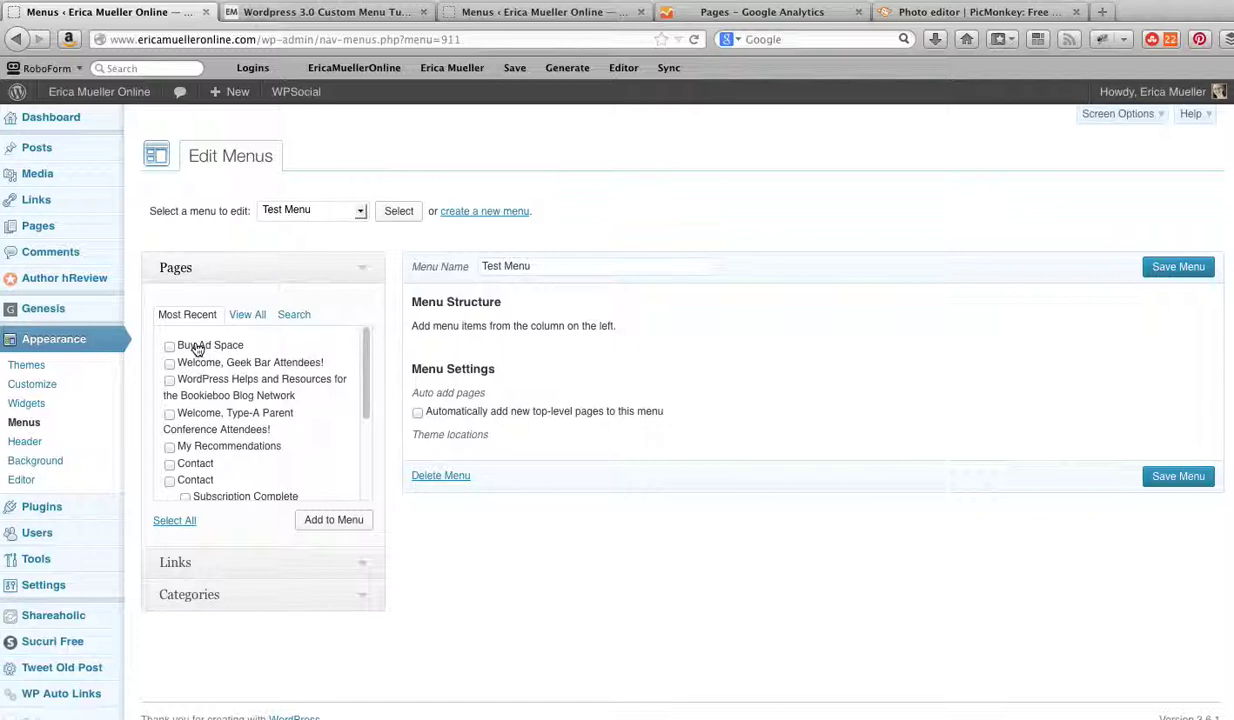
Step: Show all pages and tick Home and About Erica Mueller
click(248, 318)
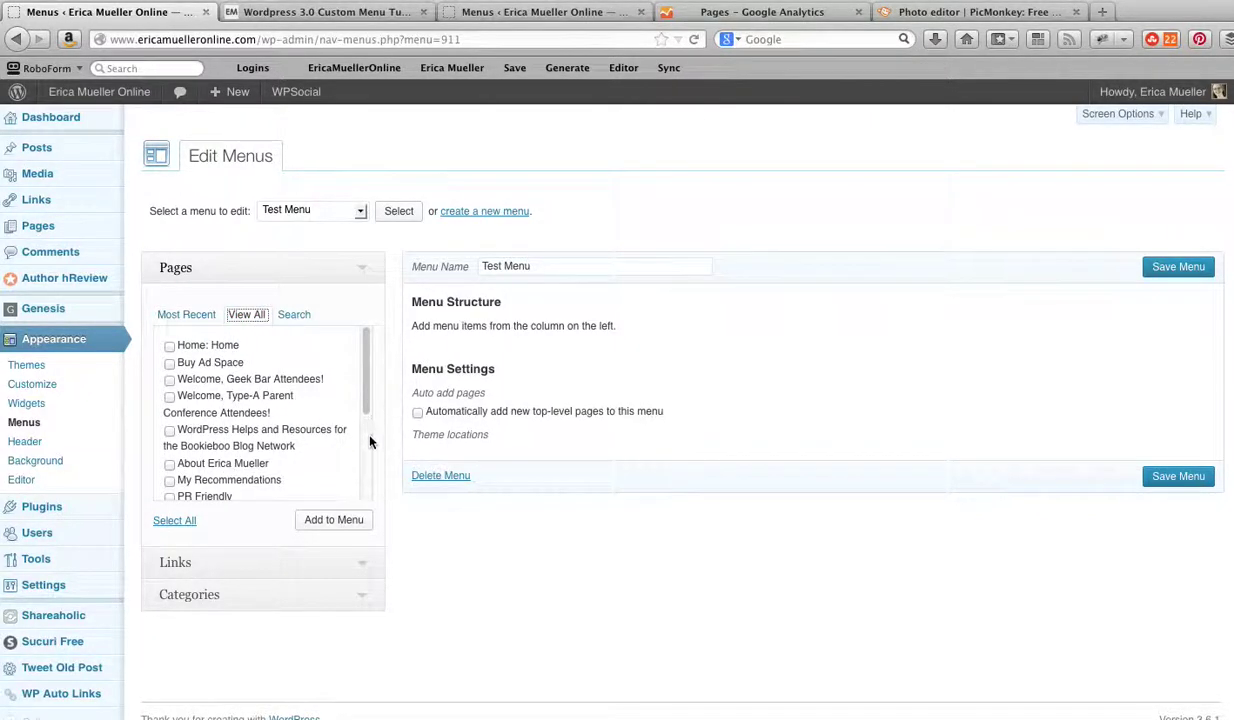
drag(367, 398, 369, 474)
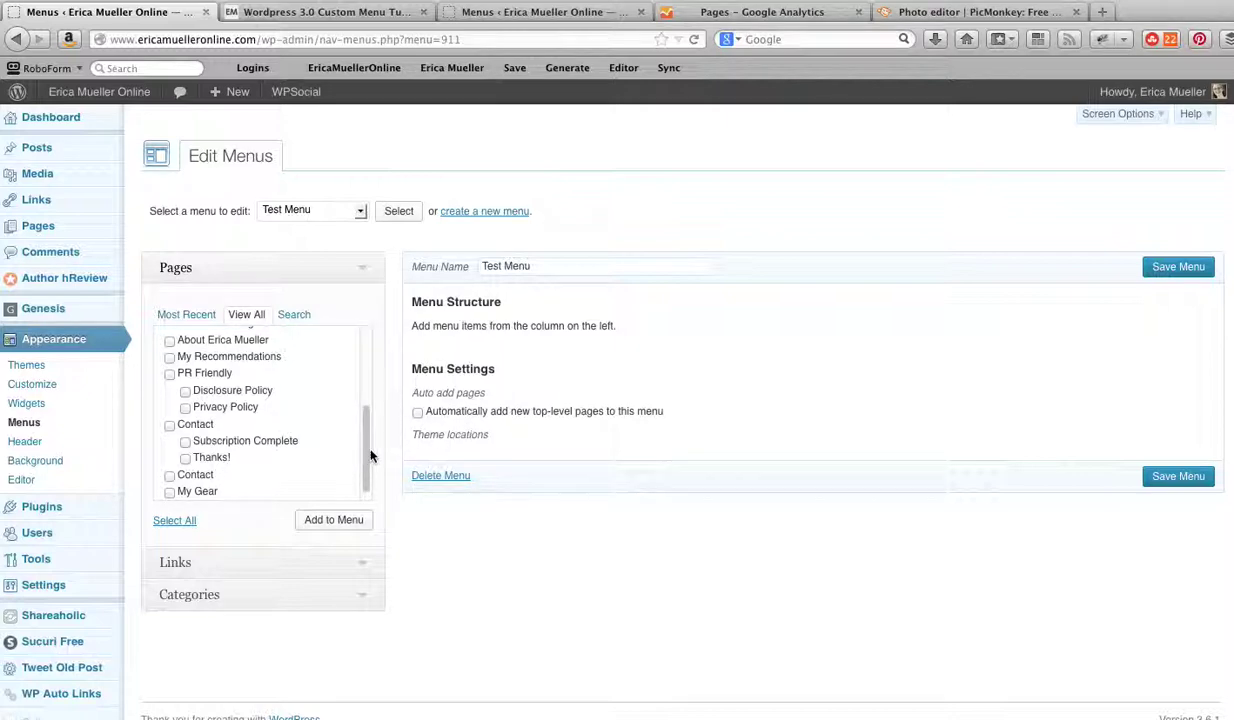
drag(368, 430, 365, 335)
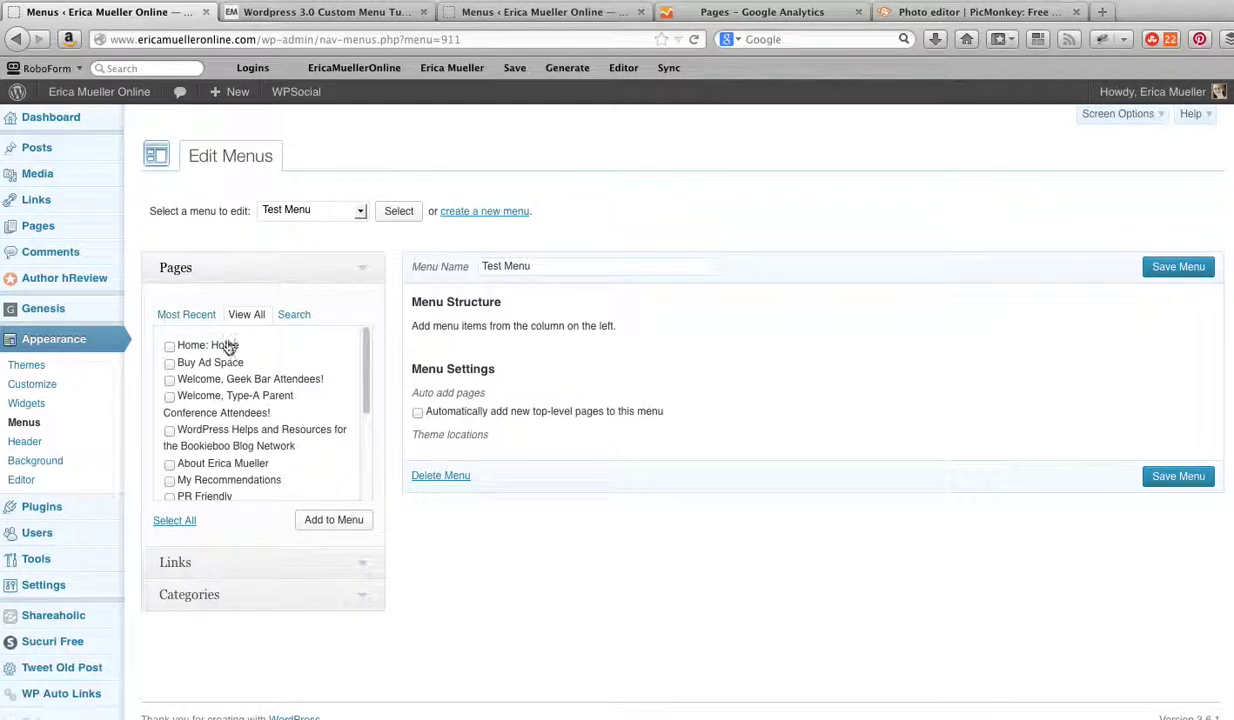
click(169, 345)
click(242, 470)
Step: Tick My Recommendations, Contact, Thanks! and My Gear, and add all six pages to the menu
drag(362, 392, 383, 437)
scroll(378, 432, down, 1)
click(252, 380)
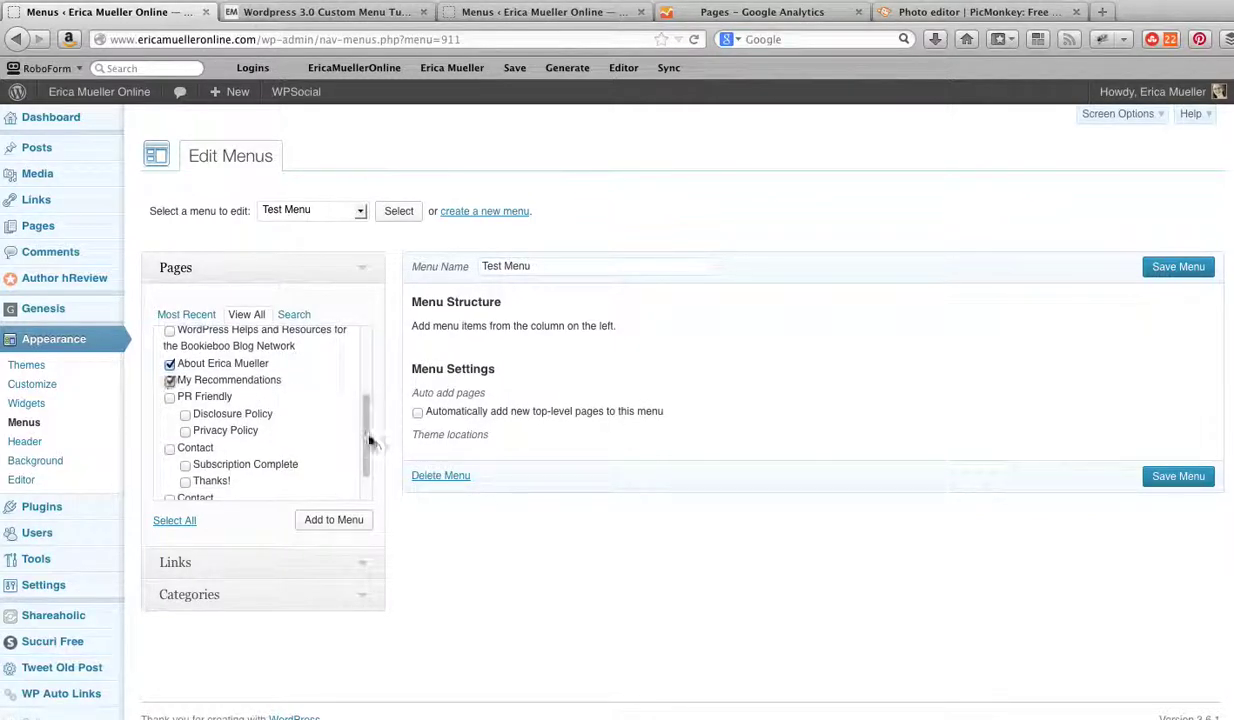
drag(353, 437, 355, 459)
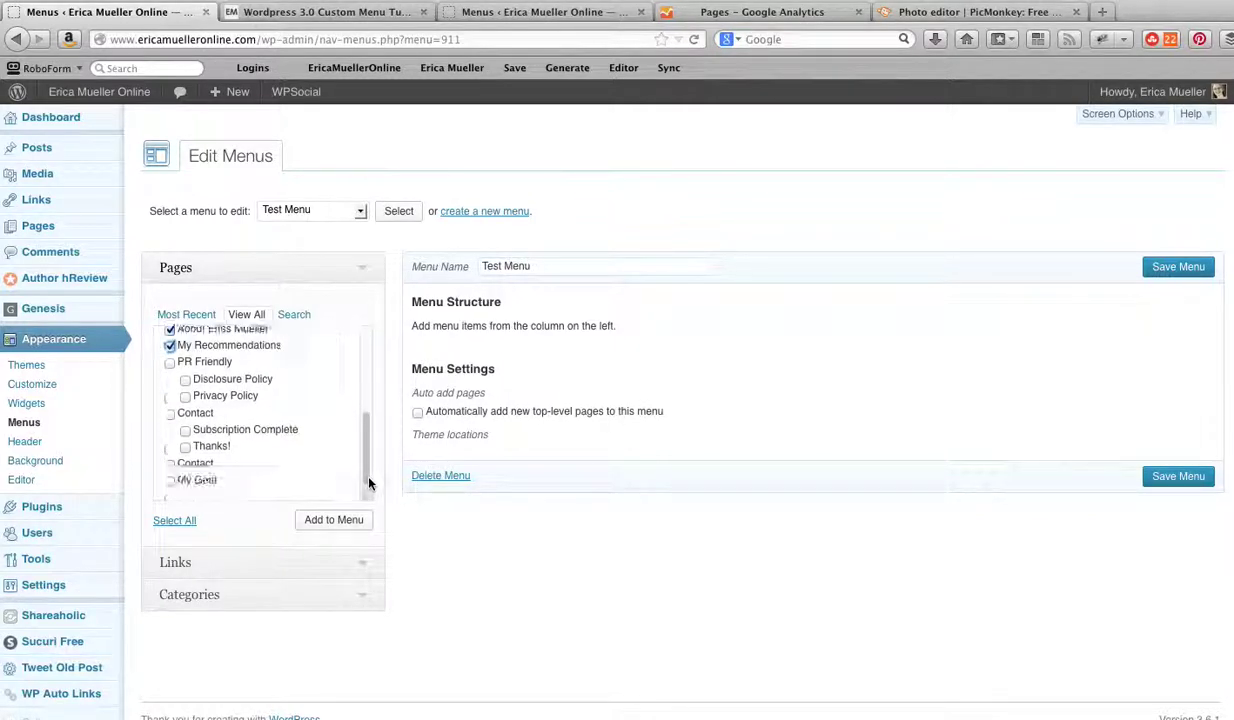
click(200, 414)
click(213, 446)
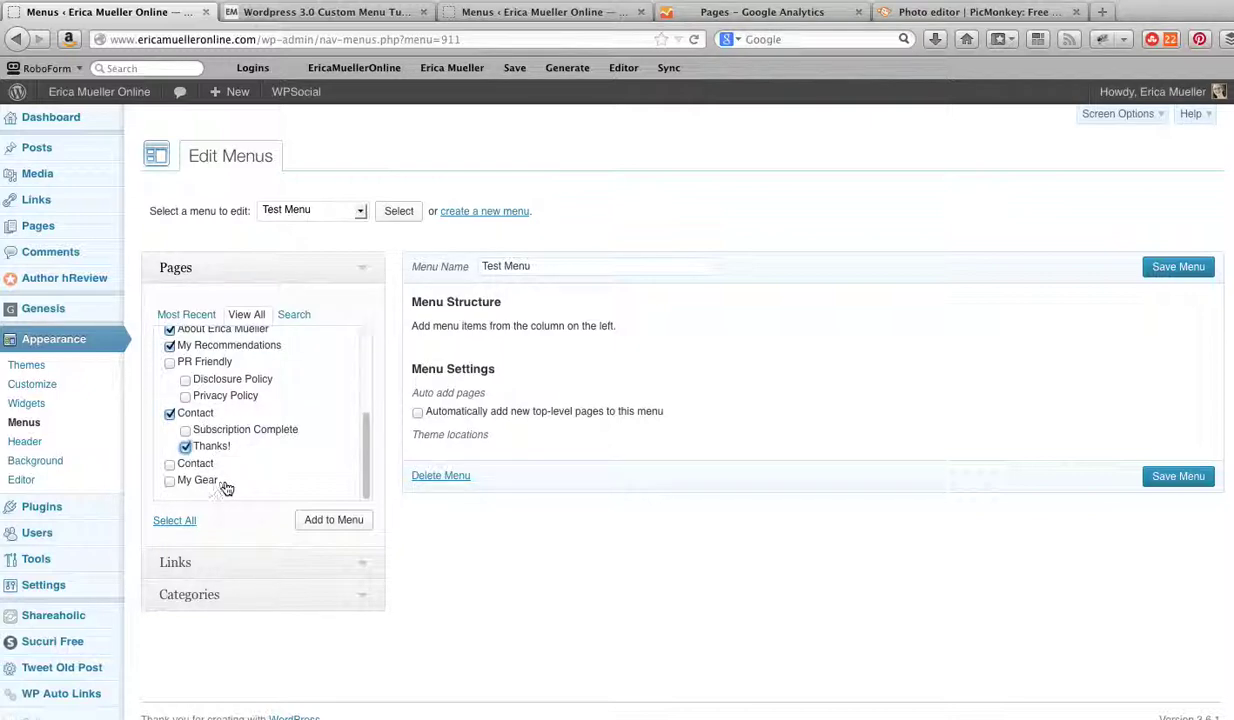
click(222, 484)
click(331, 519)
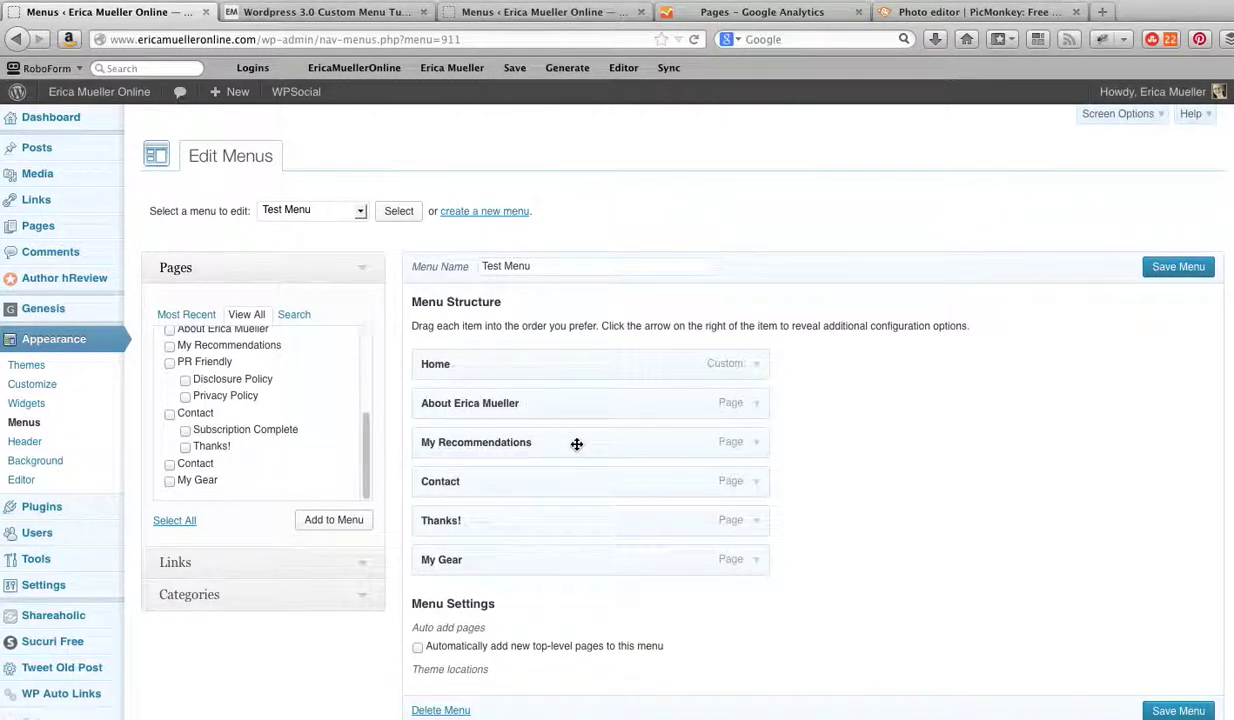
Step: Nest My Recommendations under About Erica Mueller and Thanks! under Contact, then collapse the Pages box
drag(576, 441, 627, 442)
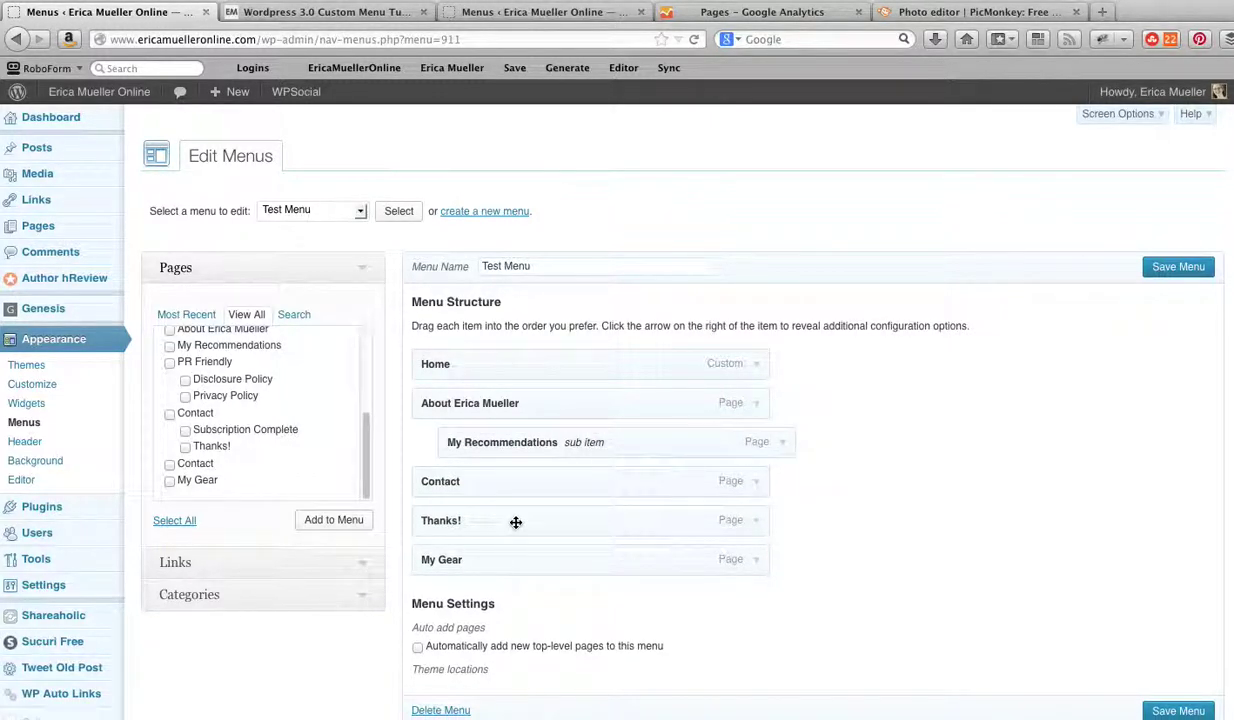
drag(516, 520, 549, 521)
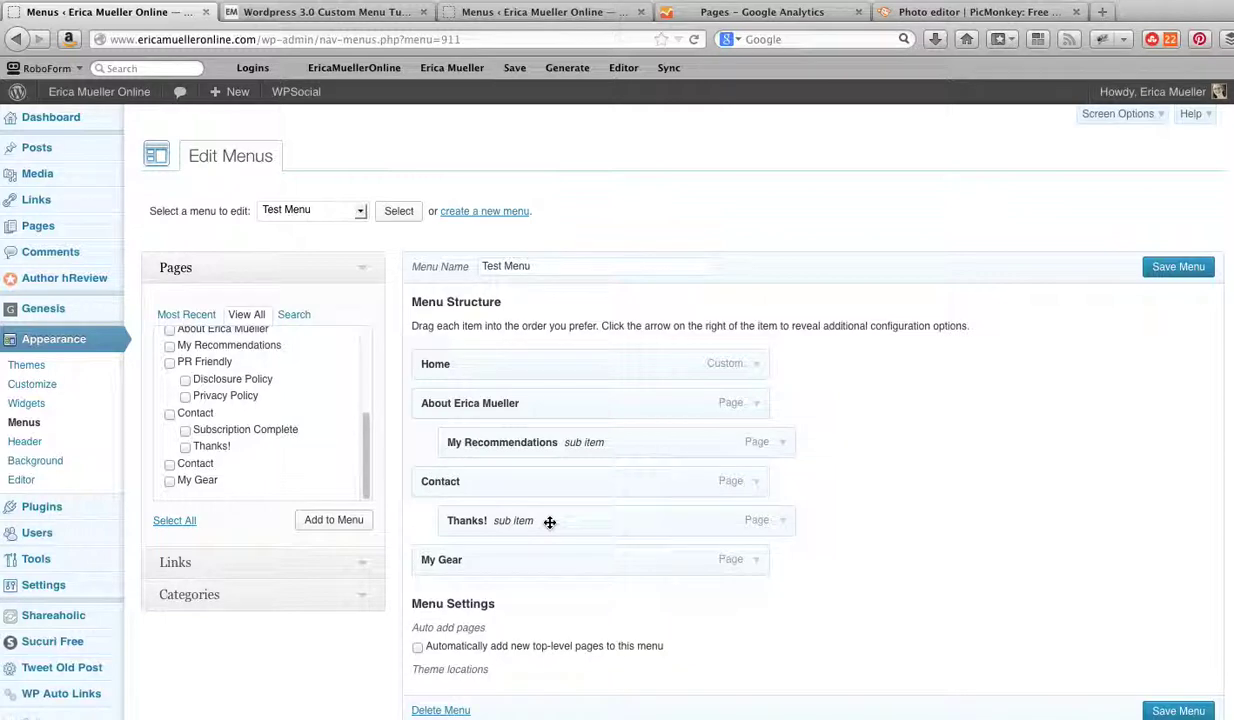
click(363, 271)
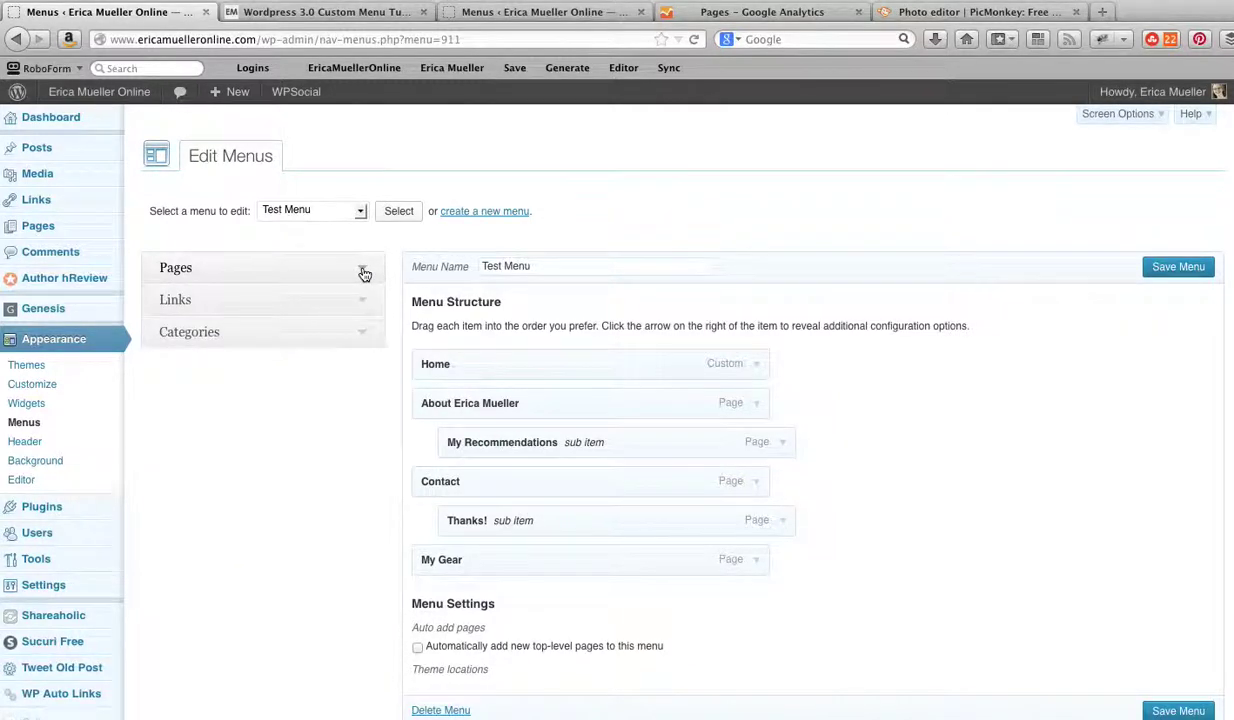
Step: Expand the Categories box and scroll through its Most Used list
click(370, 340)
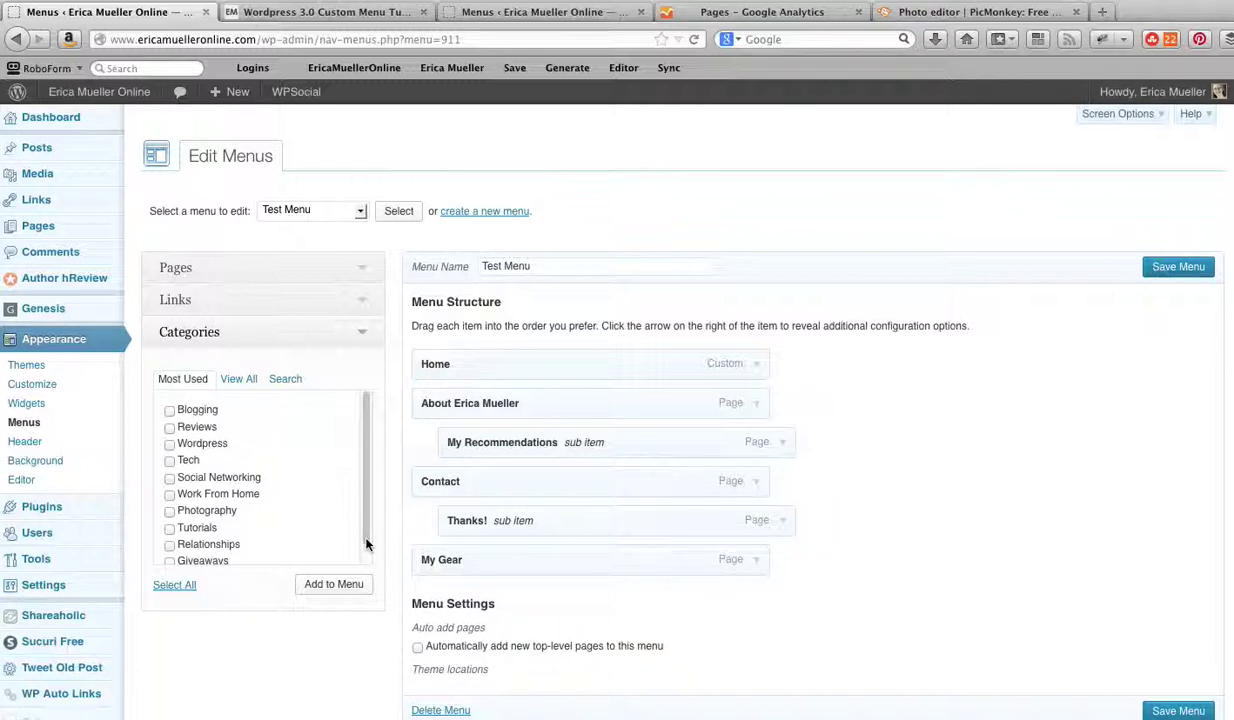
scroll(366, 544, down, 1)
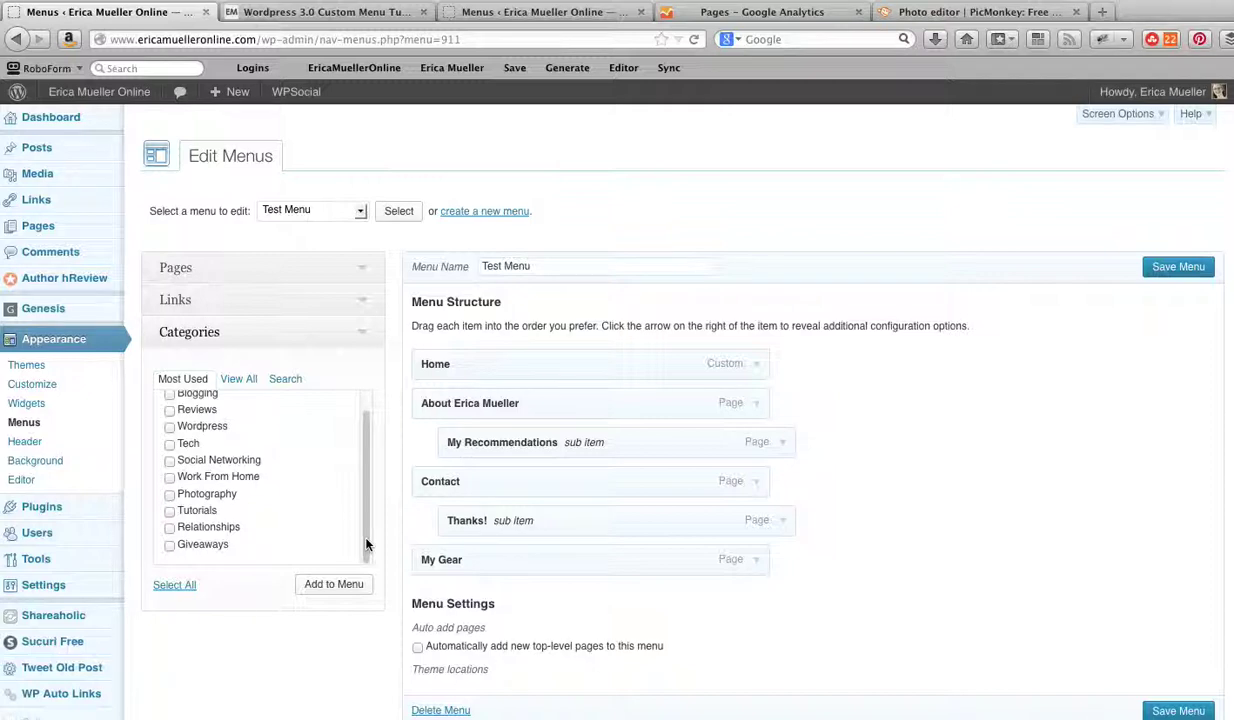
Step: Add a custom link 'Topics' with URL ericamuelleronline.com# to Test Menu
click(371, 312)
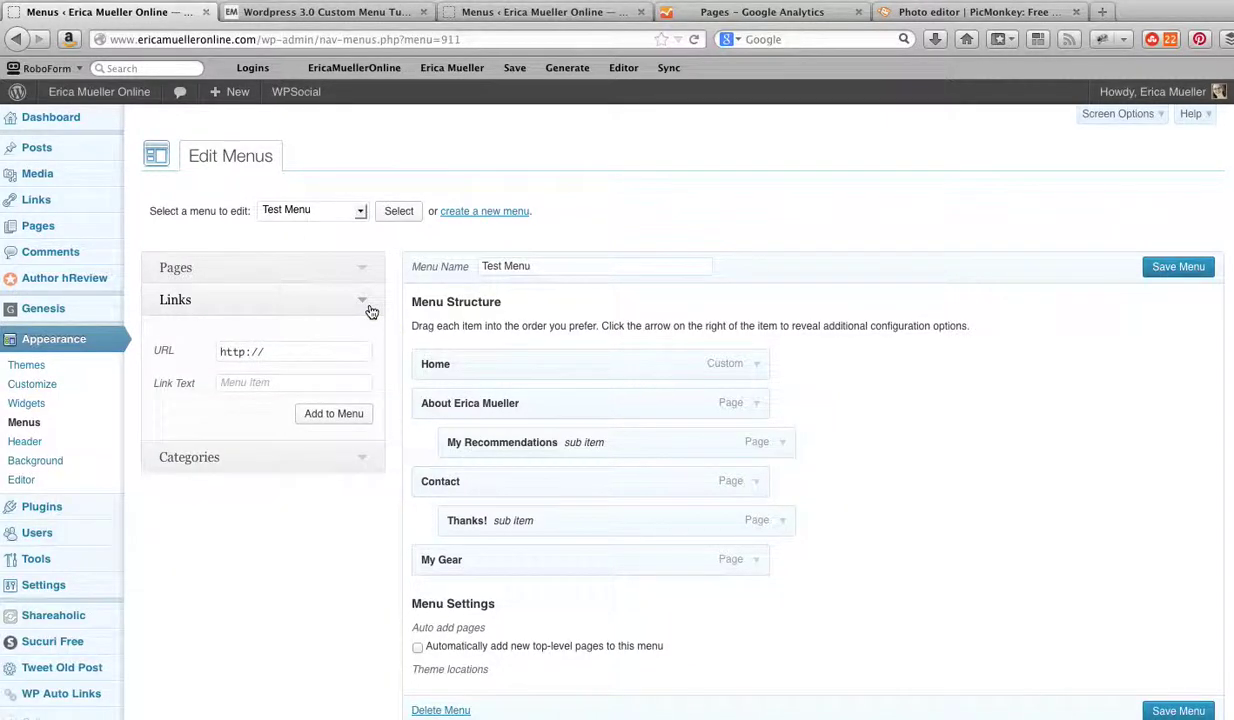
click(303, 350)
text(ericamuell)
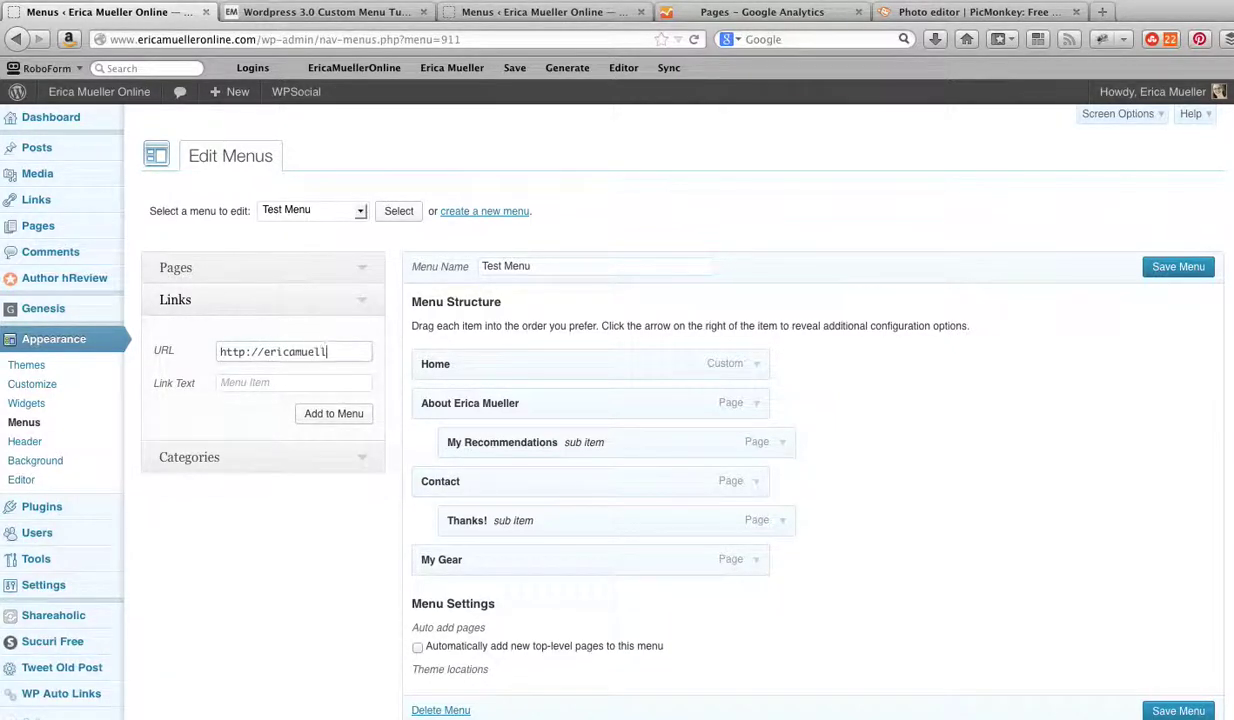
text(eronline.com)
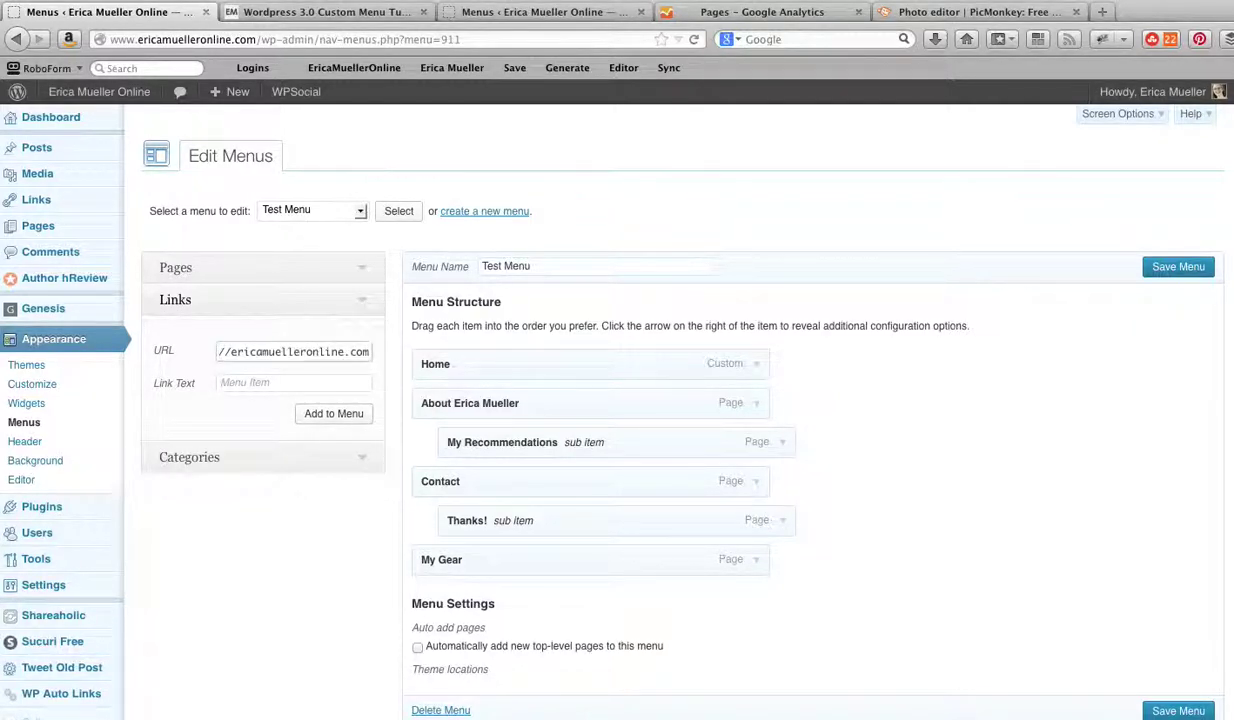
text(#)
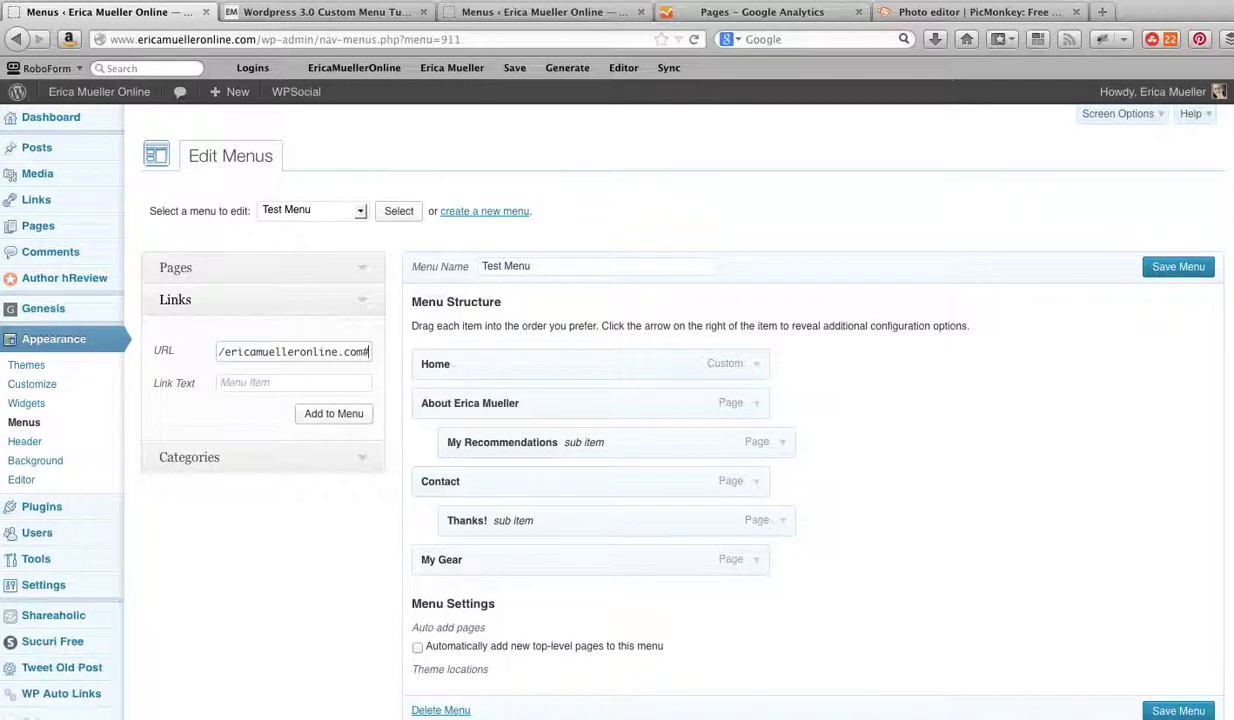
click(257, 383)
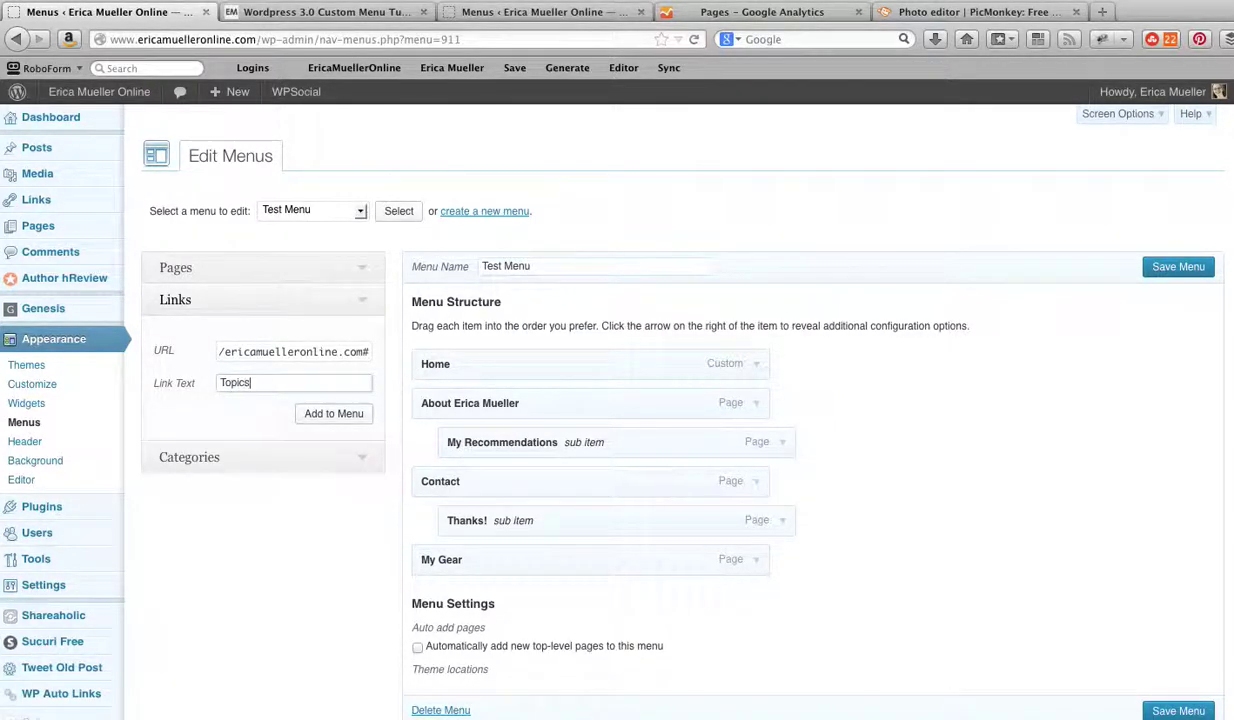
click(325, 421)
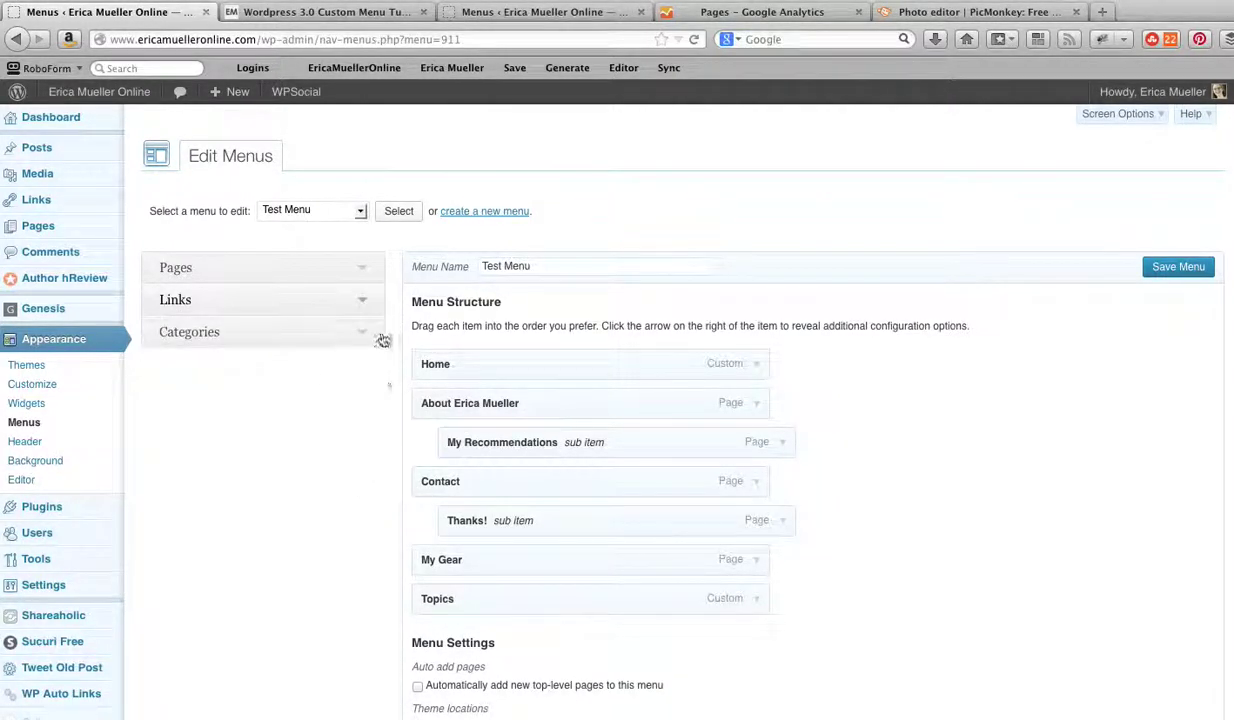
Step: Tick the Giveaways, Relationships, Photography and Social Networking categories and add them to the menu
click(376, 334)
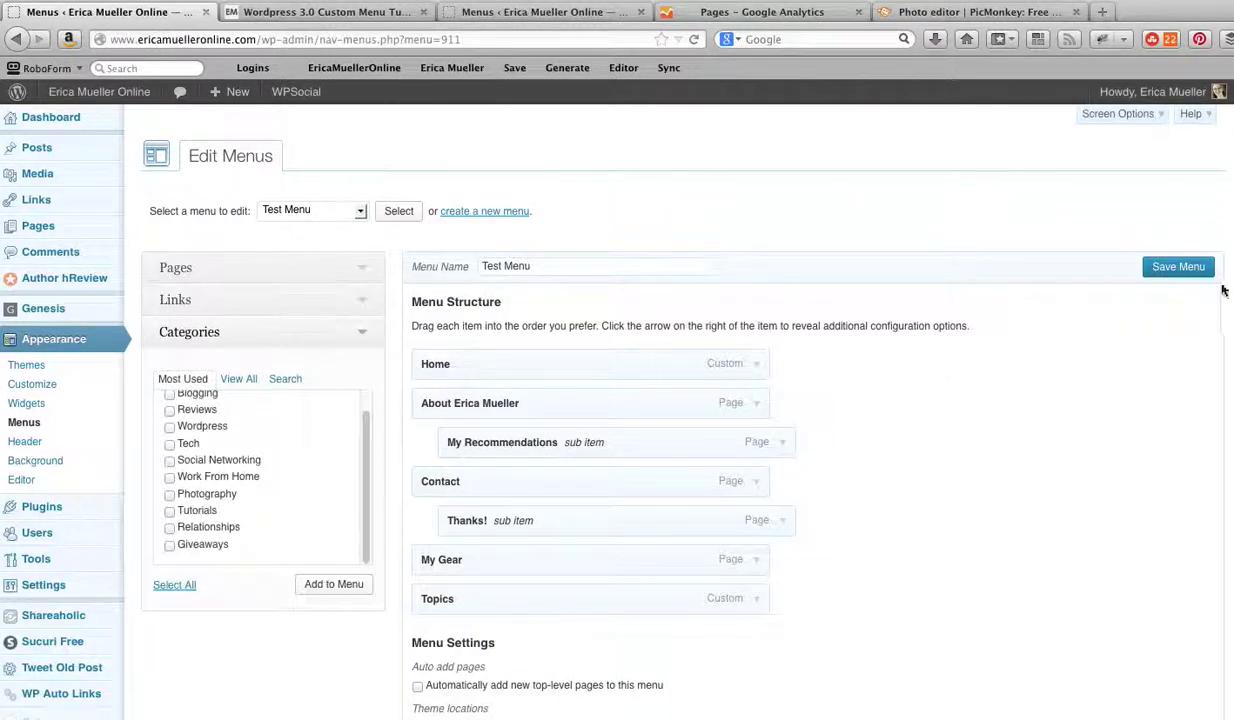
click(185, 548)
click(170, 525)
click(170, 494)
click(170, 460)
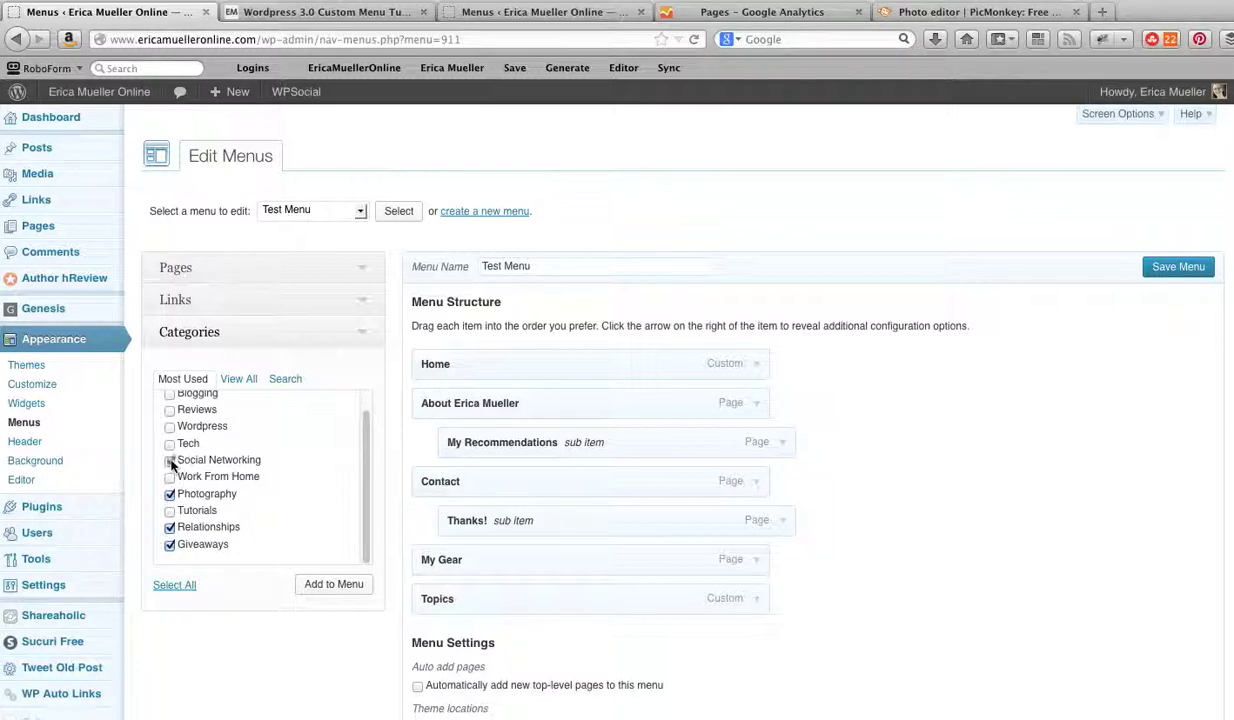
click(340, 584)
drag(1046, 534, 1007, 385)
mouse_move(1150, 91)
scroll(1150, 91, down, 3)
Step: Nest Social Networking, Photography, Relationships and Giveaways under Topics, then move Topics below My Recommendations
scroll(1184, 91, down, 1)
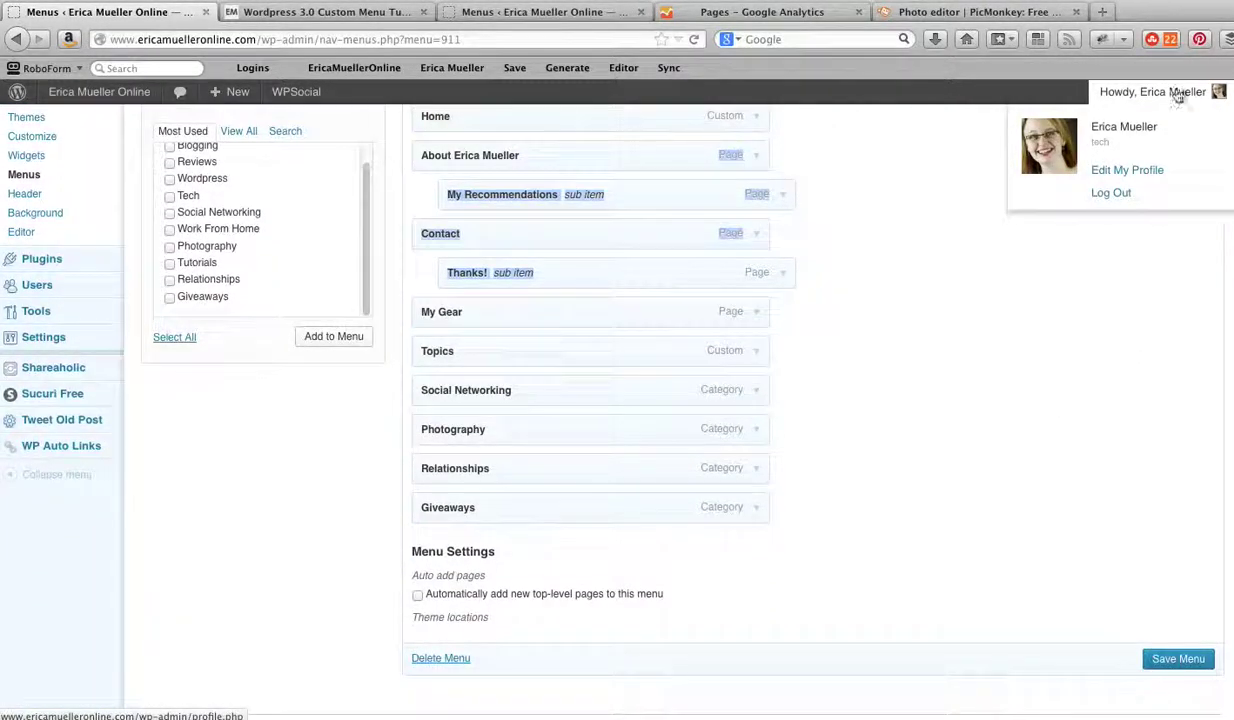
drag(557, 400, 583, 482)
drag(523, 521, 559, 521)
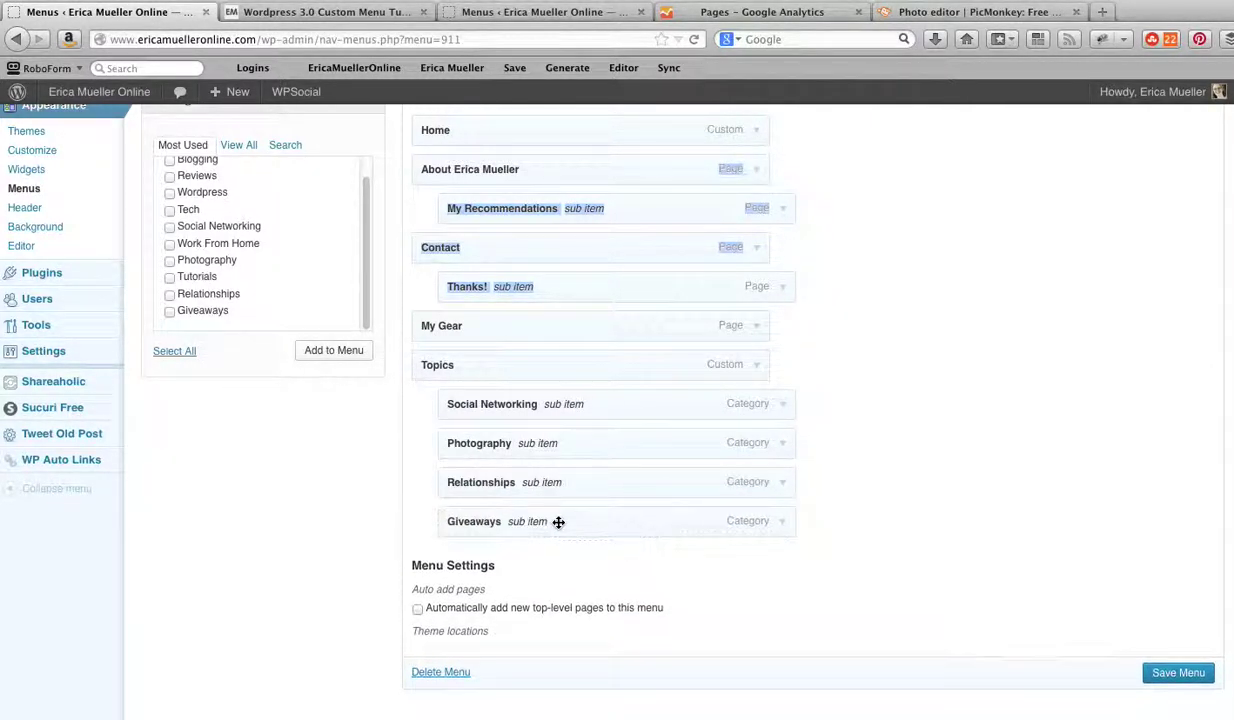
drag(485, 371, 480, 400)
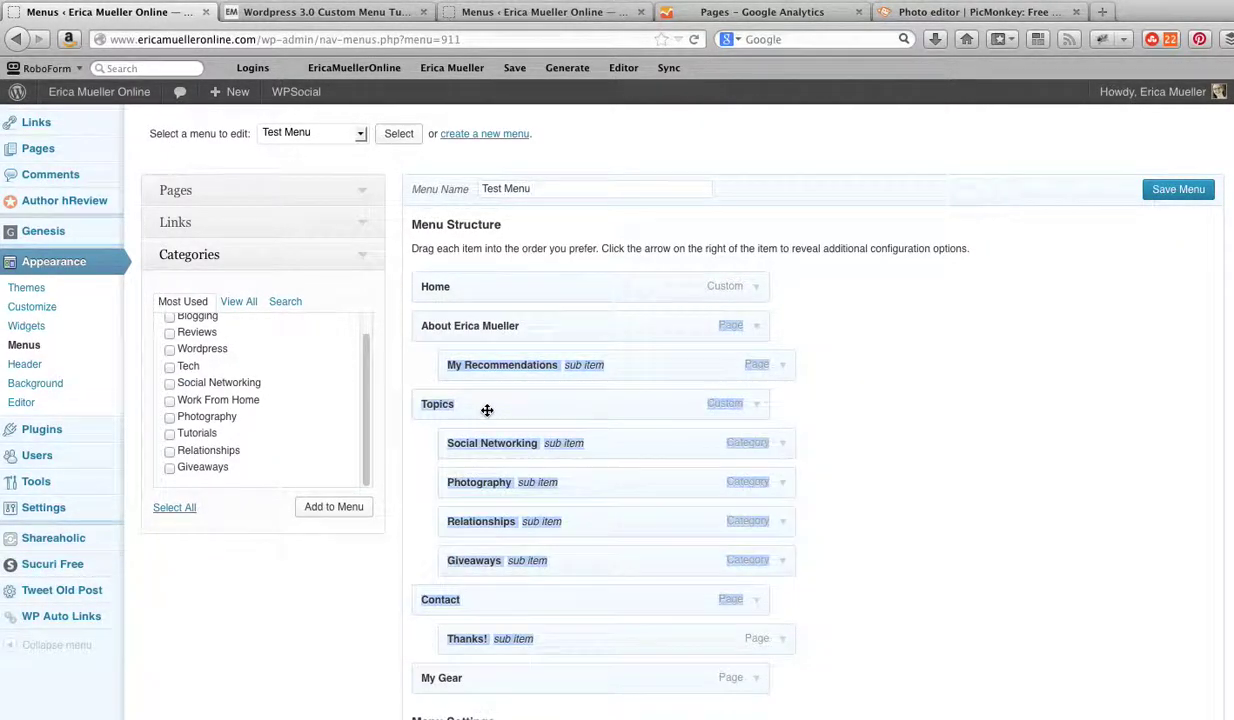
click(880, 454)
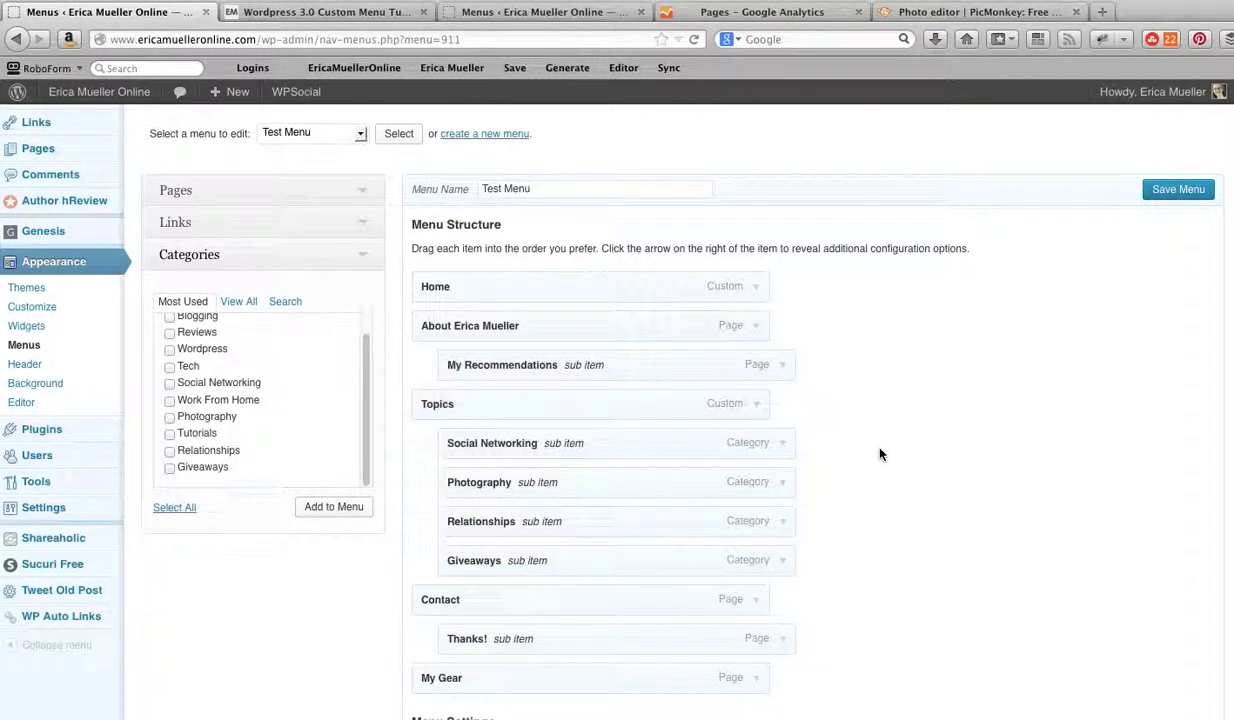
mouse_move(483, 403)
mouse_down()
mouse_move(518, 312)
mouse_move(559, 352)
mouse_move(580, 440)
mouse_move(491, 396)
mouse_up()
Step: Save Test Menu and pick Primary Navigation from the menu selection dropdown
click(1188, 196)
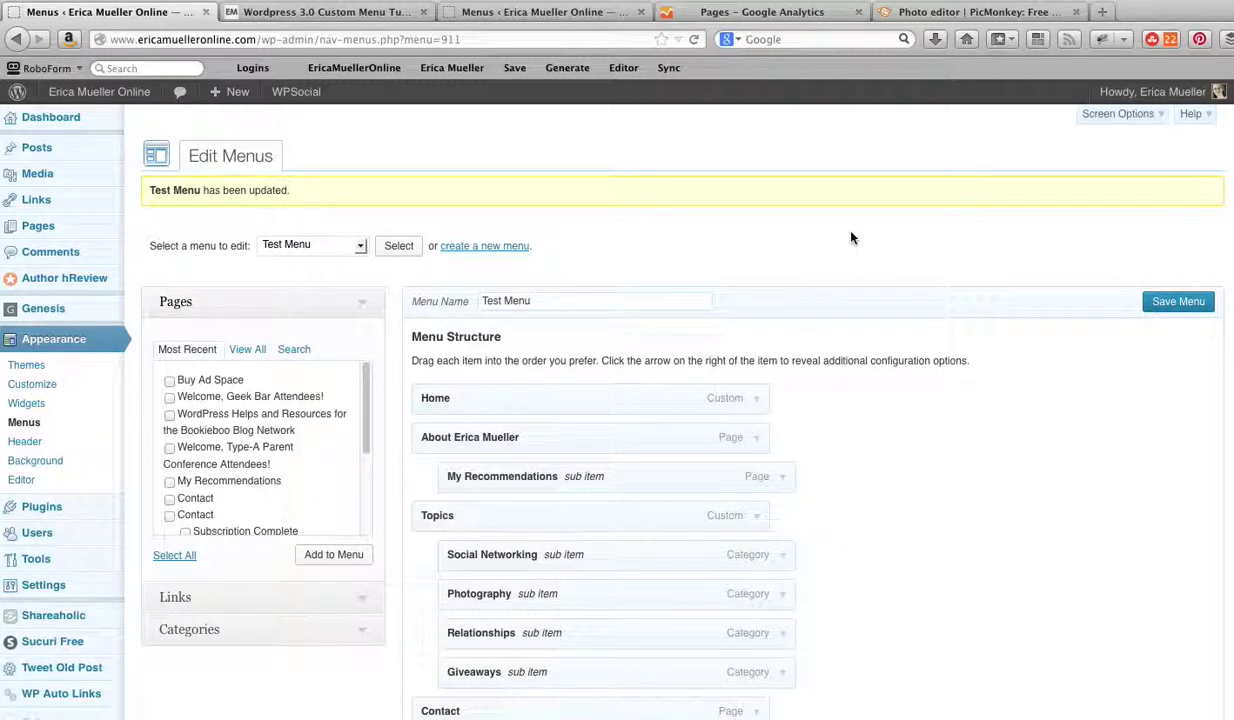
click(347, 246)
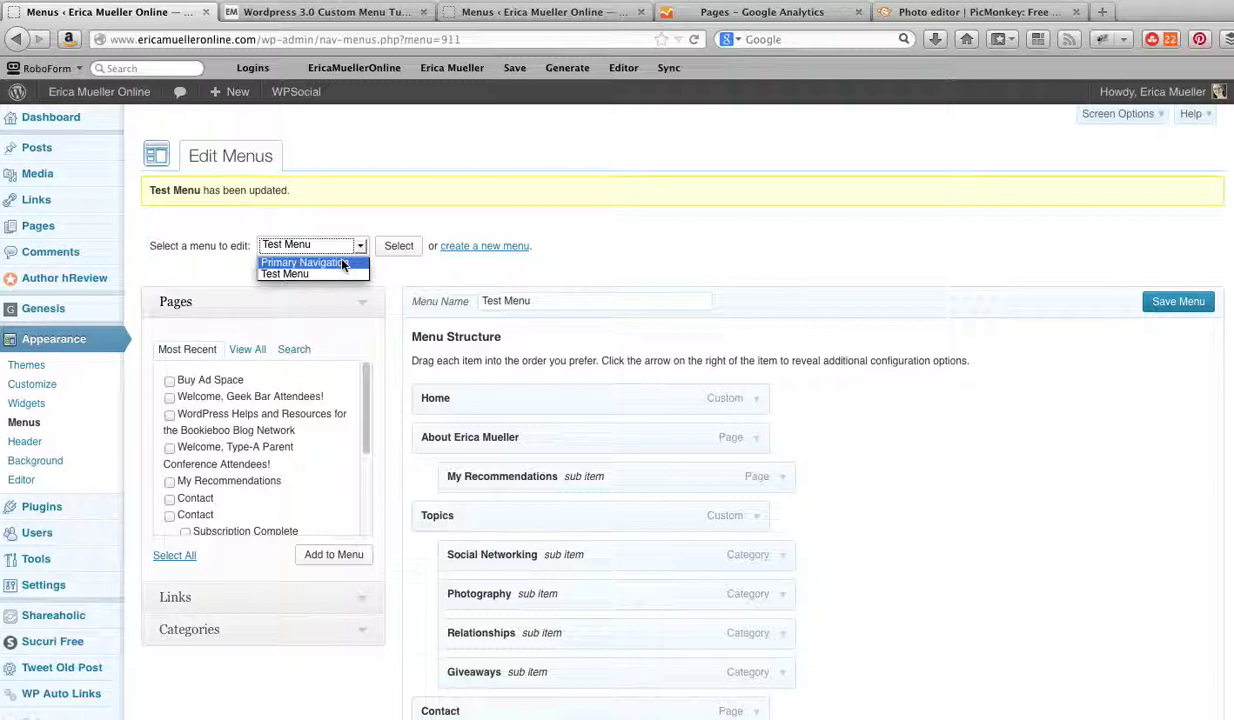
click(342, 263)
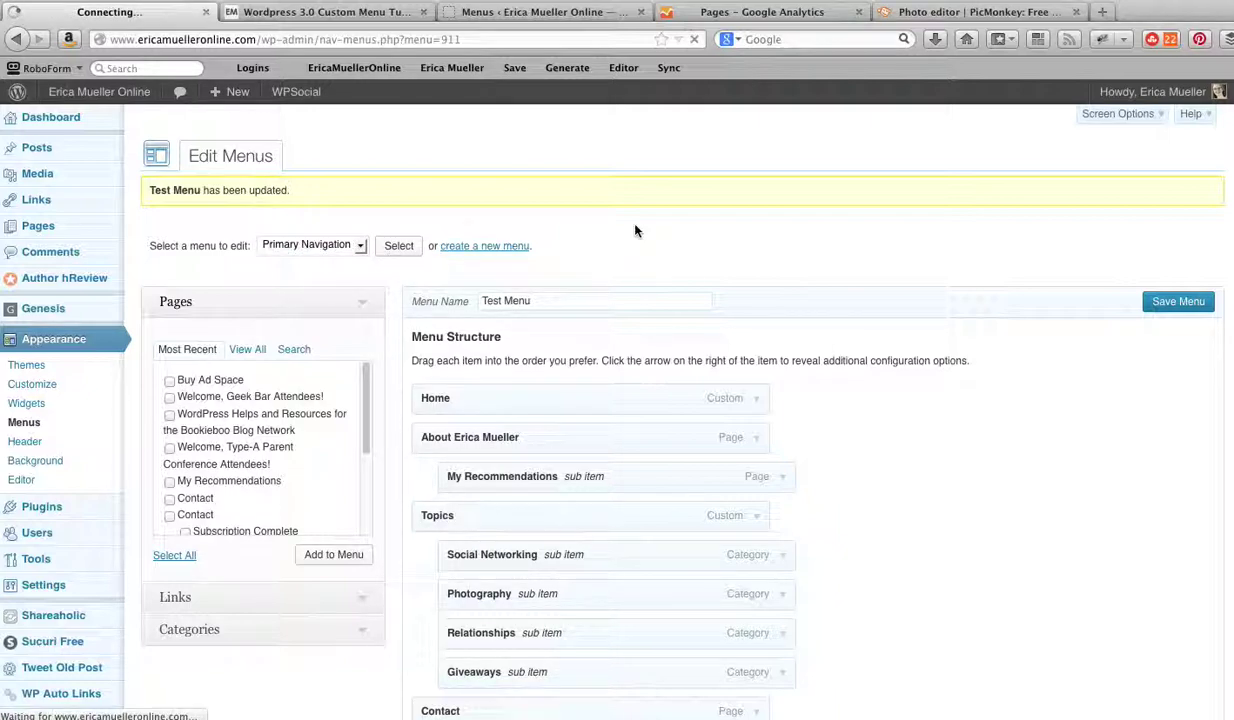